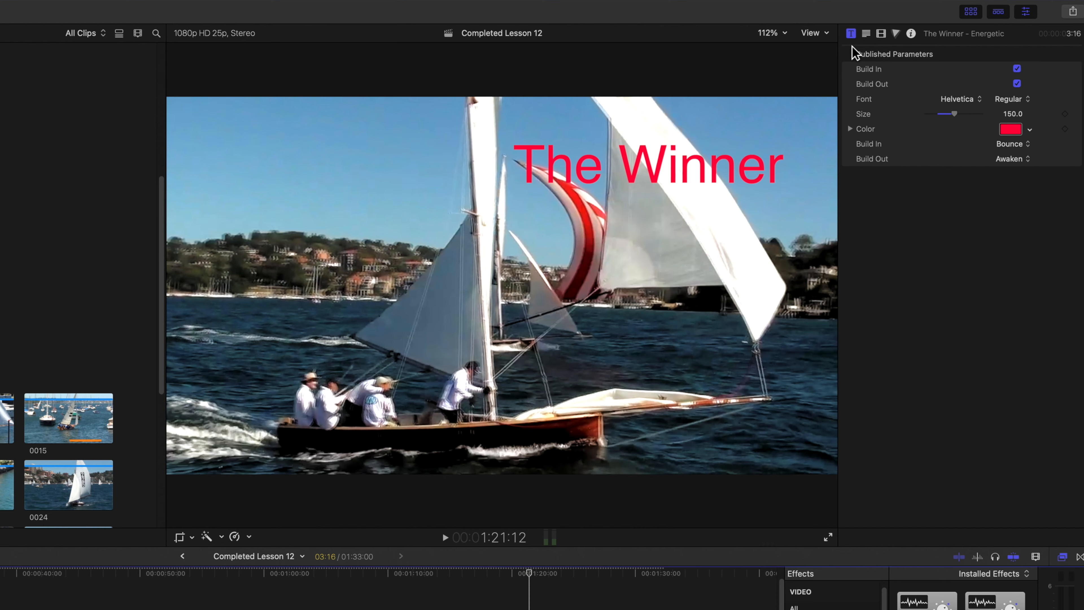
Change The Winner title's font to Helvetica Neue in the Text Inspector.
left_click(866, 33)
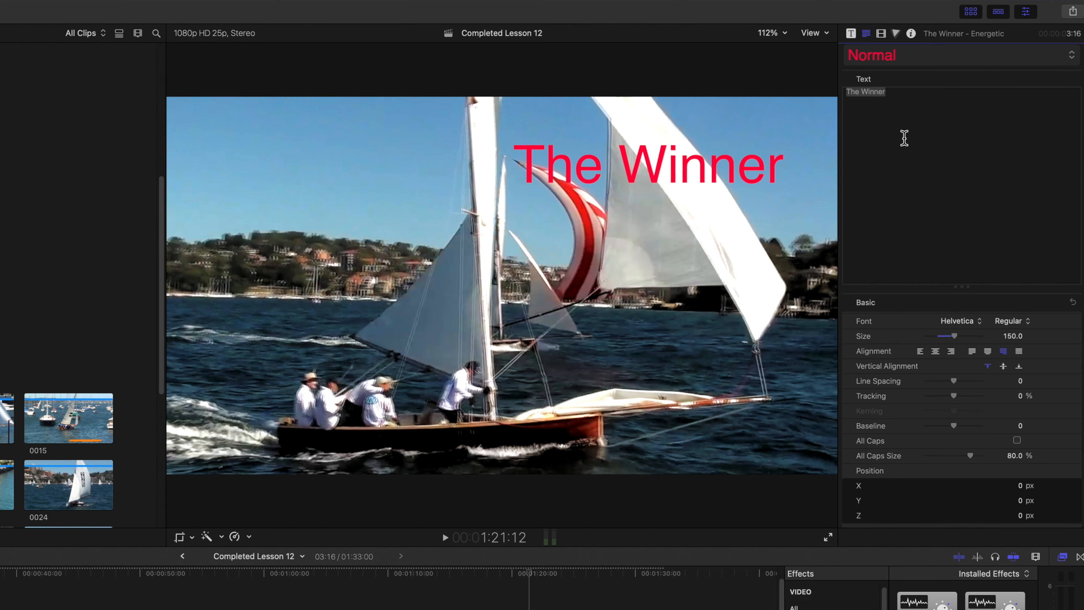
left_click(895, 91)
left_click(973, 328)
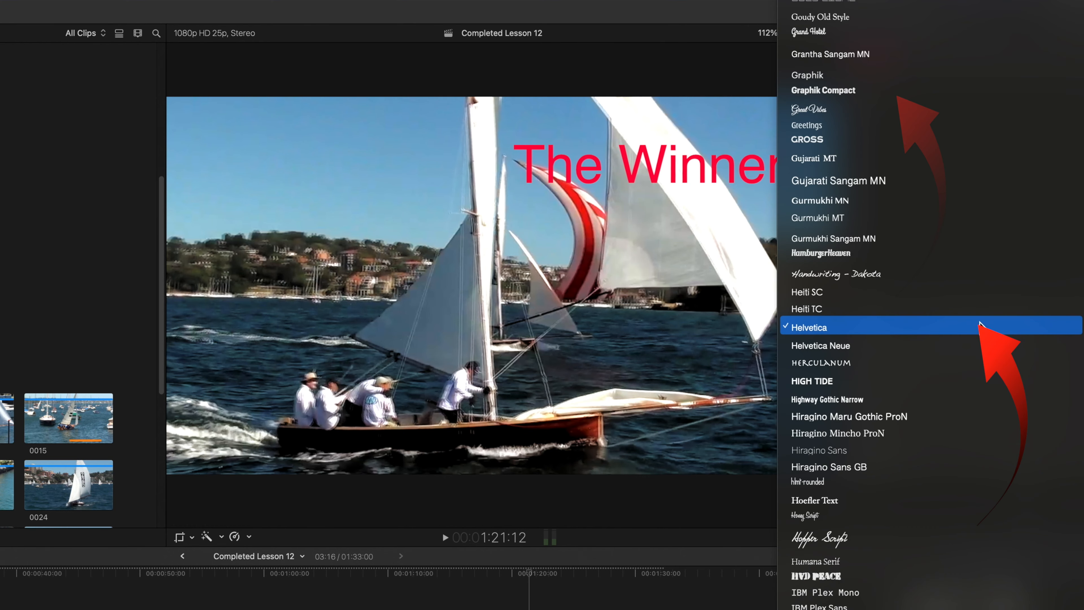
left_click(892, 321)
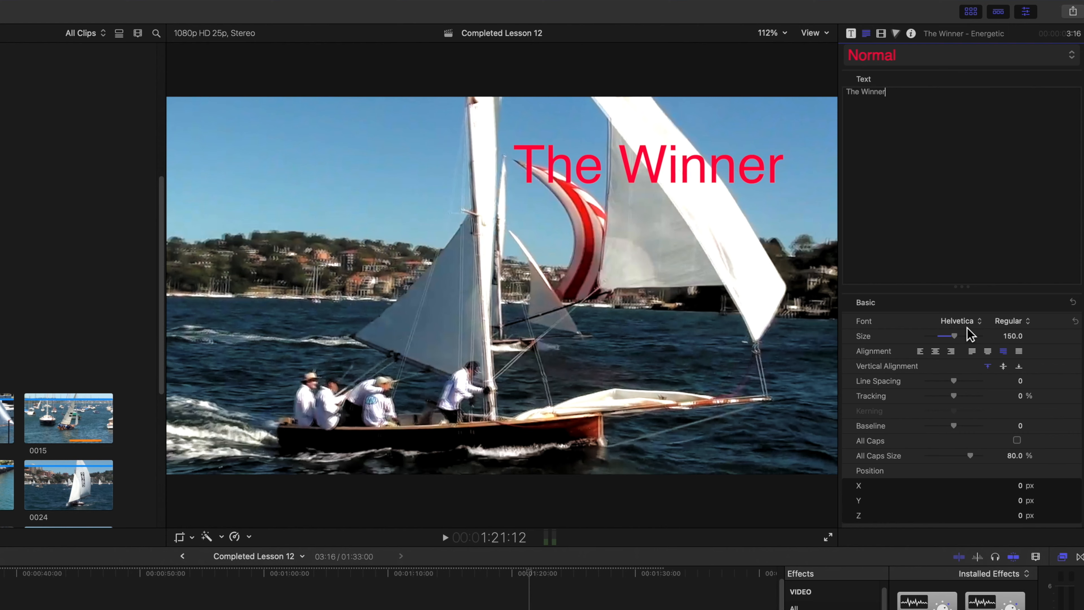
scroll(987, 380, "down", 10)
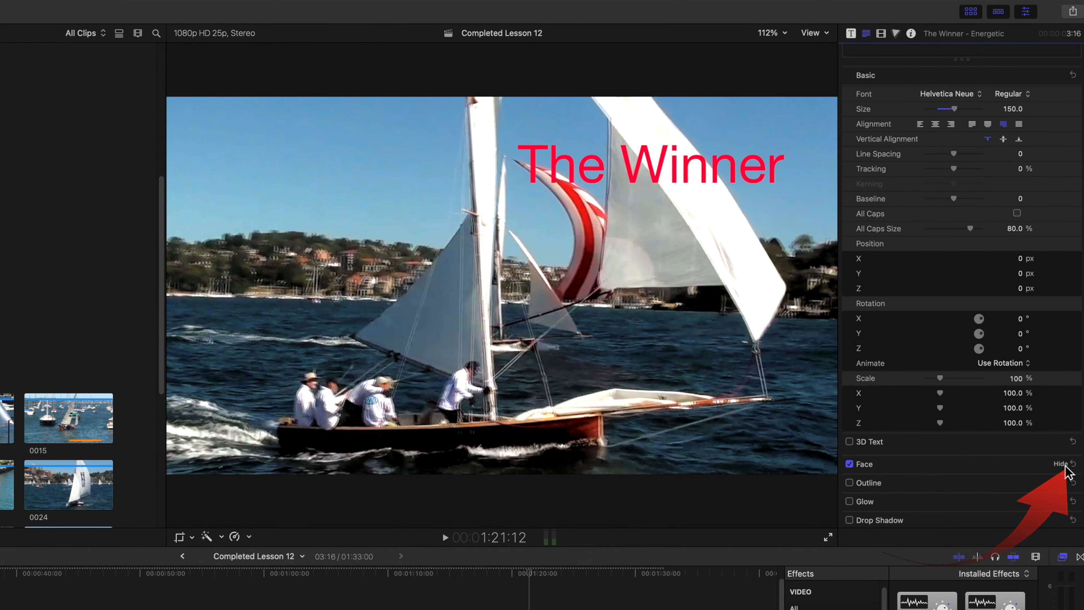
Check the title's Face color and keep it red.
left_click(1063, 465)
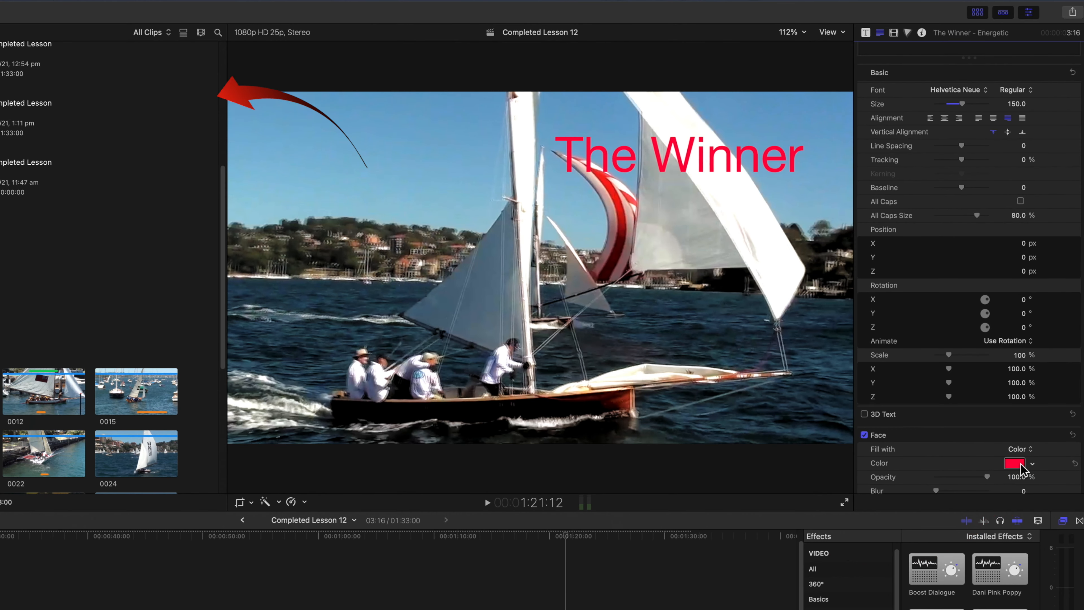
left_click(1015, 463)
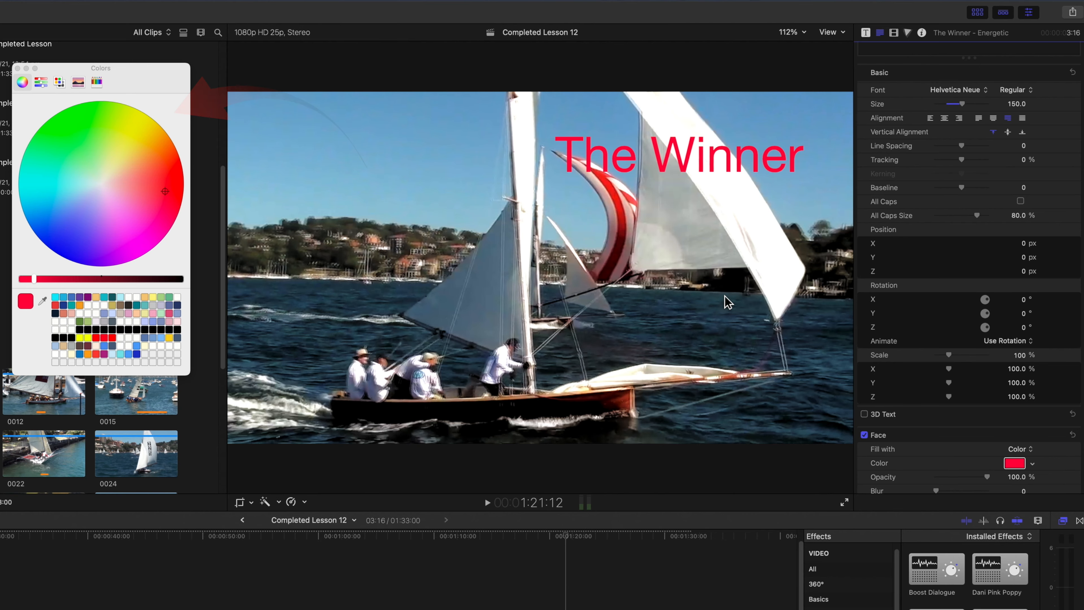
left_click(18, 68)
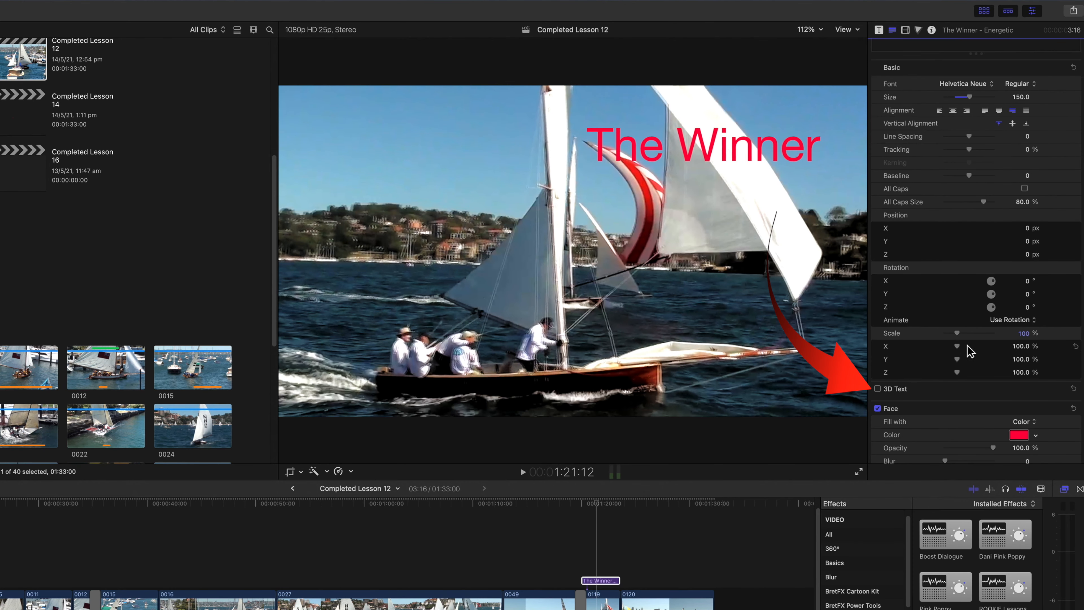
Make The Winner 3D text and reveal its depth 10, round-edge settings.
left_click(878, 389)
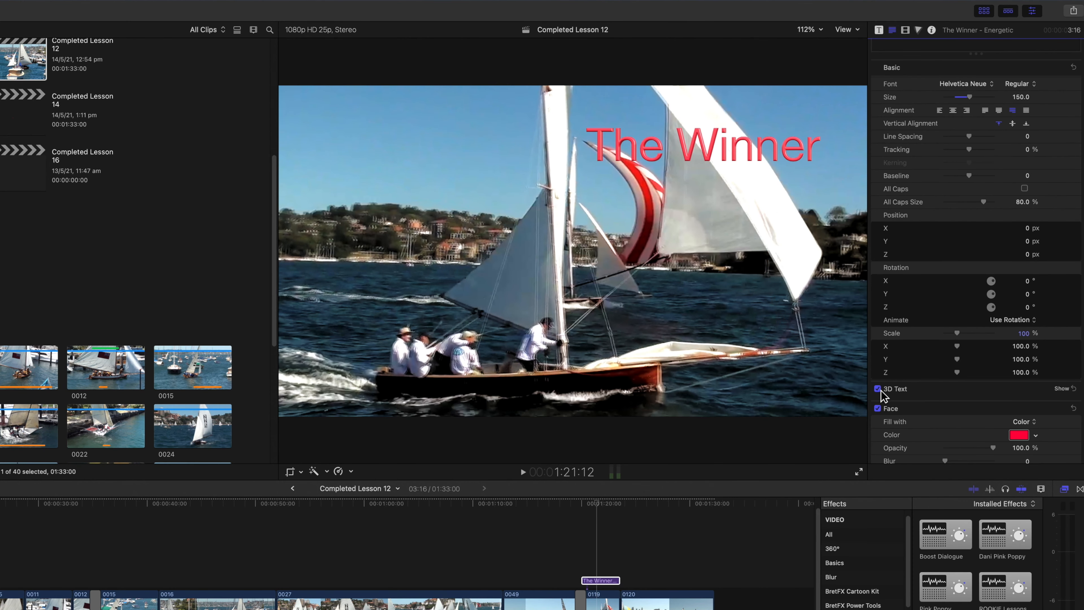
left_click(1063, 388)
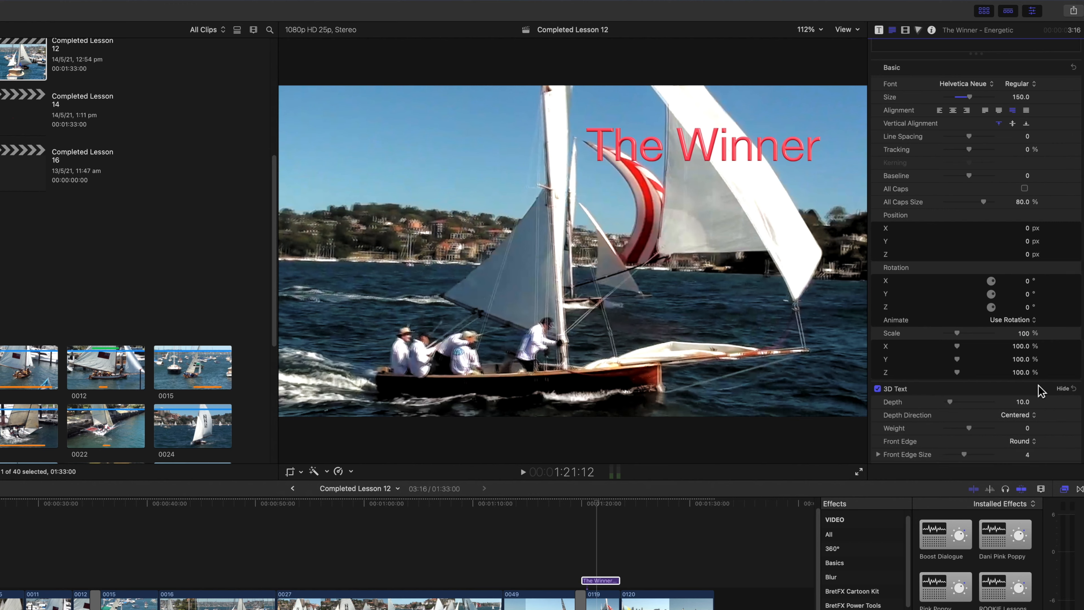
scroll(1019, 378, "down", 8)
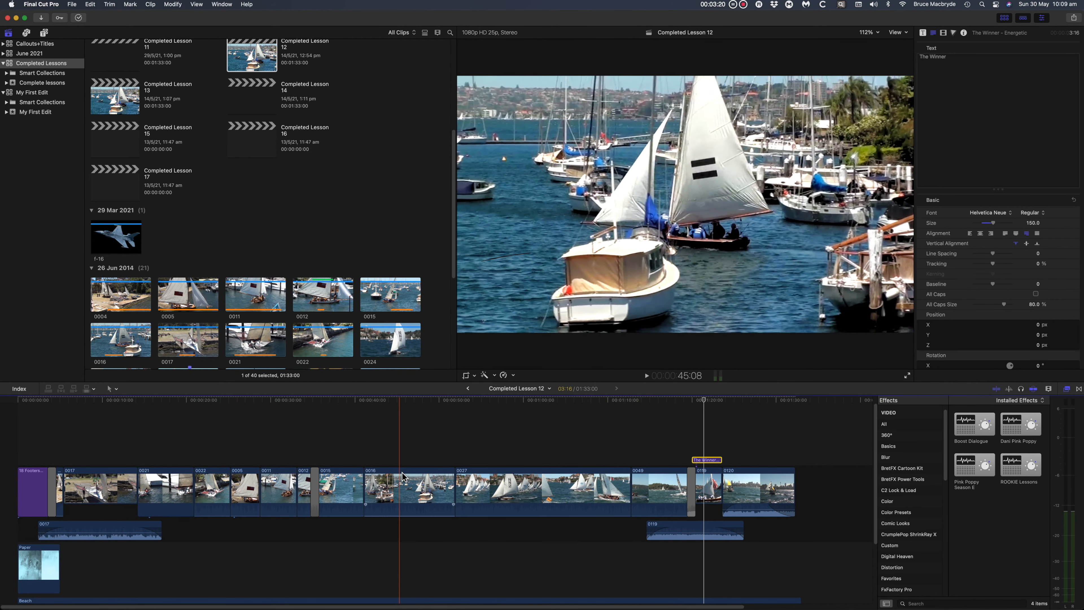
Connect the Opera House clip above the sailing clips with Q, then select it.
left_click(406, 427)
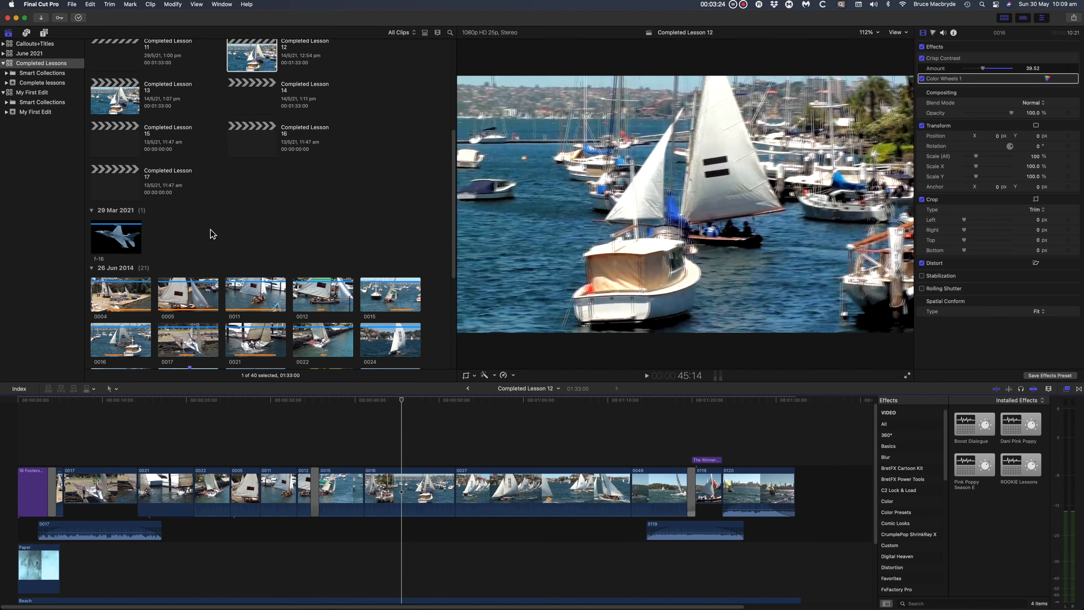
scroll(212, 234, "down", 8)
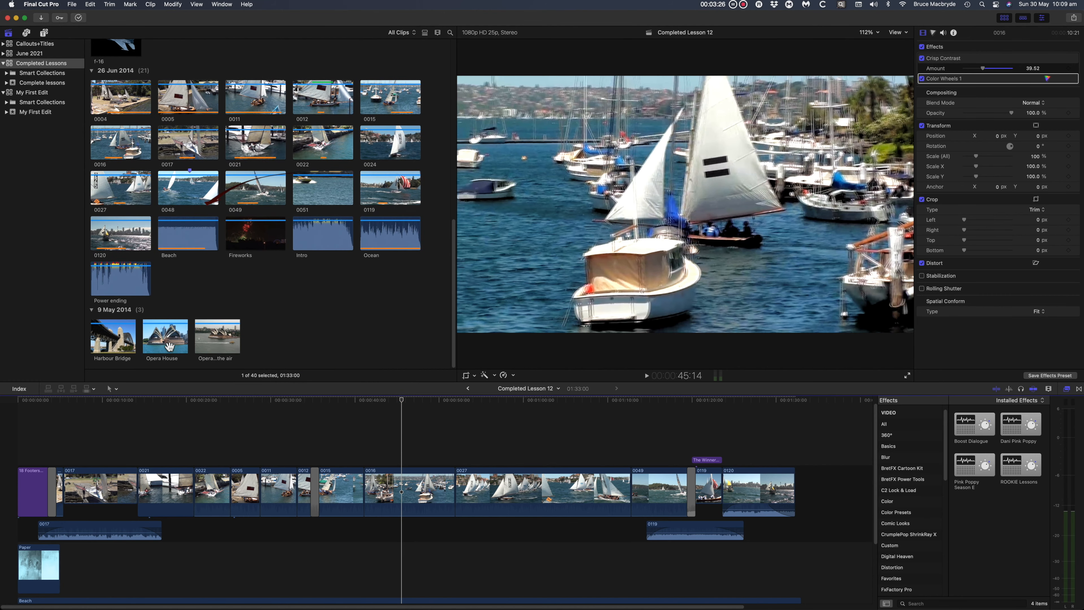
left_click(170, 346)
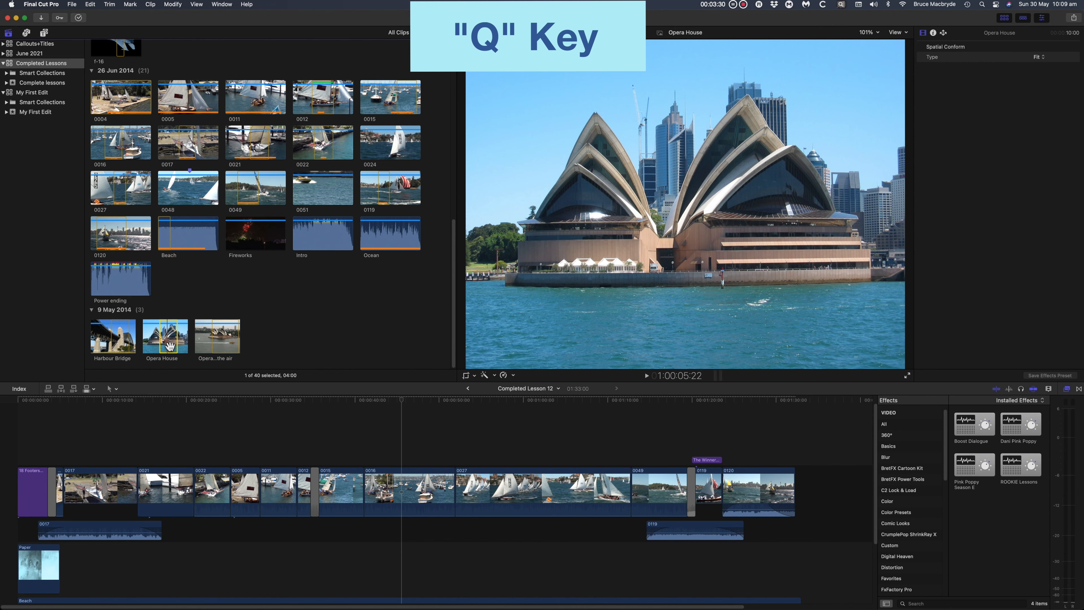
key("q")
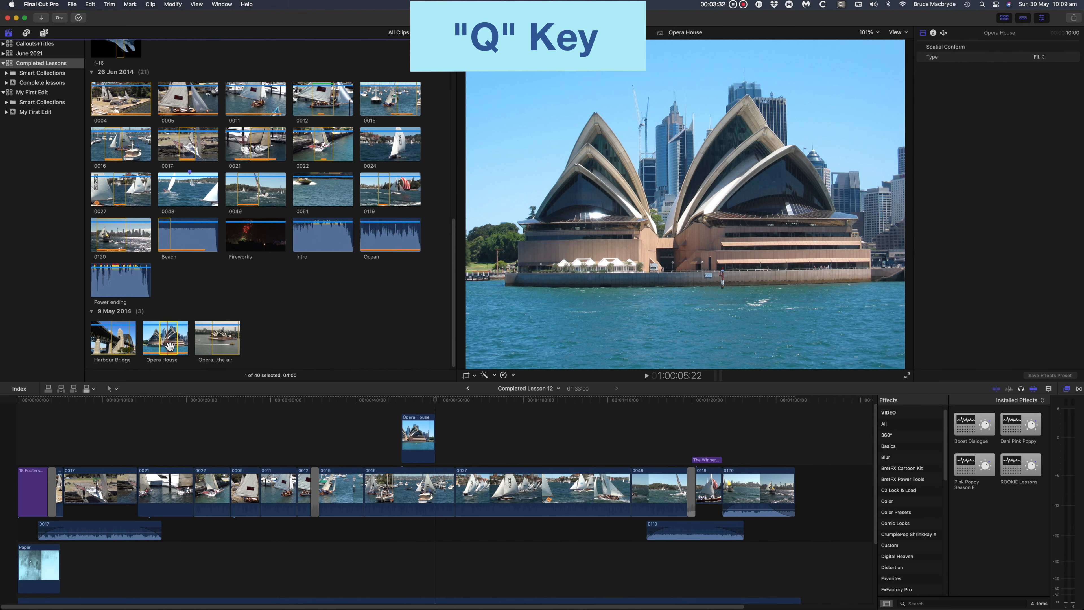
left_click(417, 436)
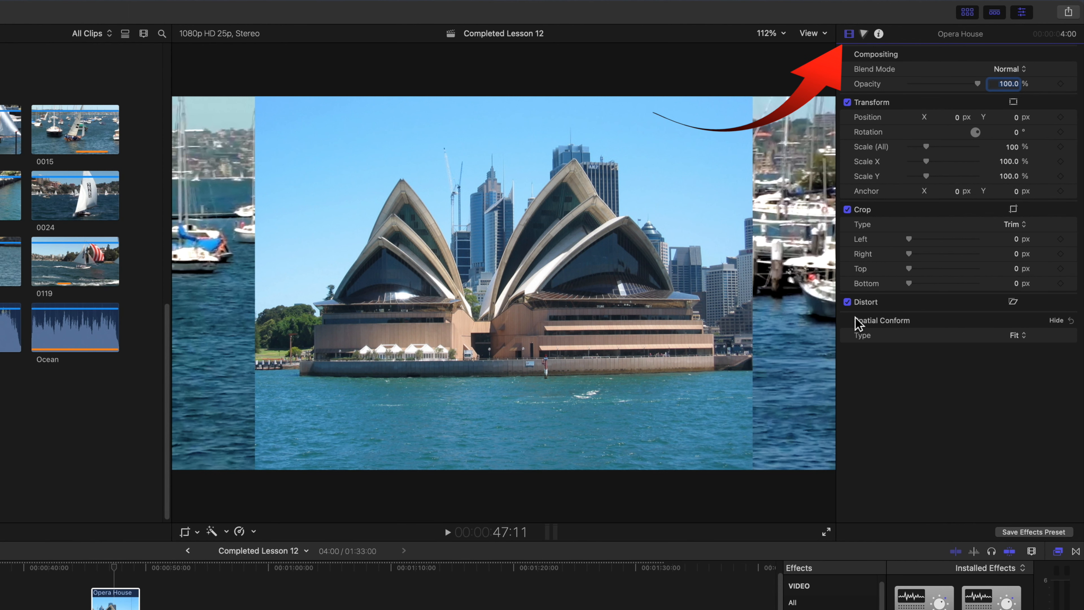
left_click(1022, 336)
left_click(1030, 352)
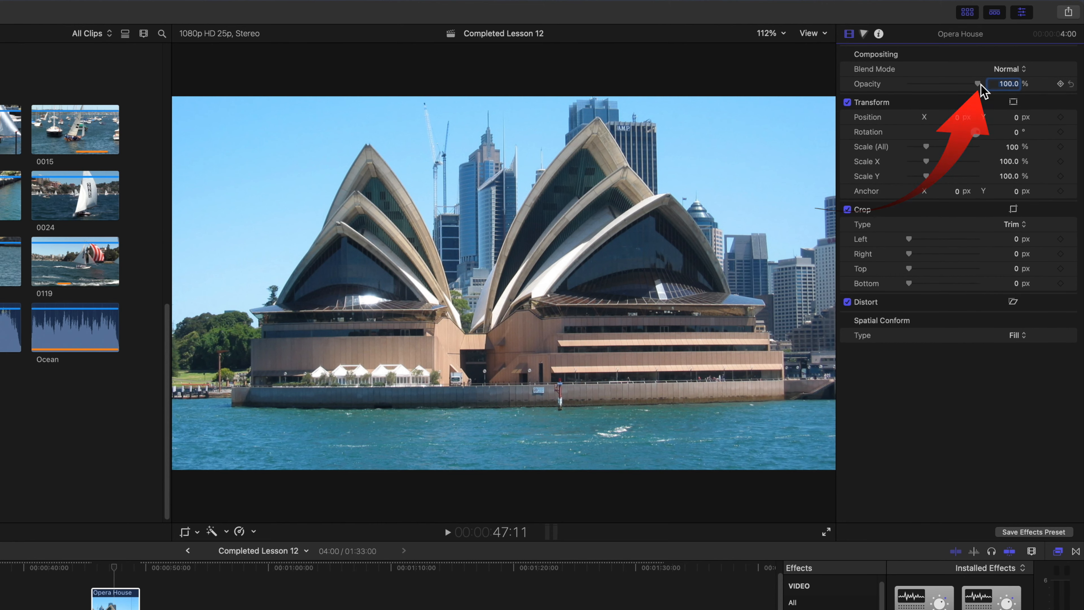
mouse_move(979, 84)
left_mouse_down()
mouse_move(923, 87)
mouse_move(992, 92)
left_mouse_up()
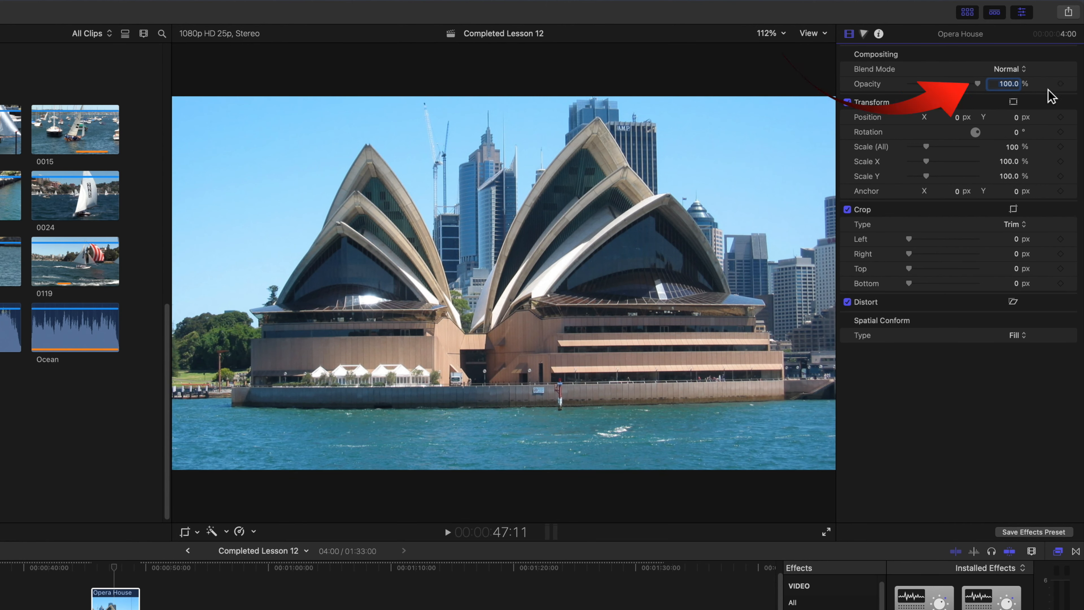
Preview the Opera House clip with Add, Multiply and Subtract blend modes.
left_click(1024, 70)
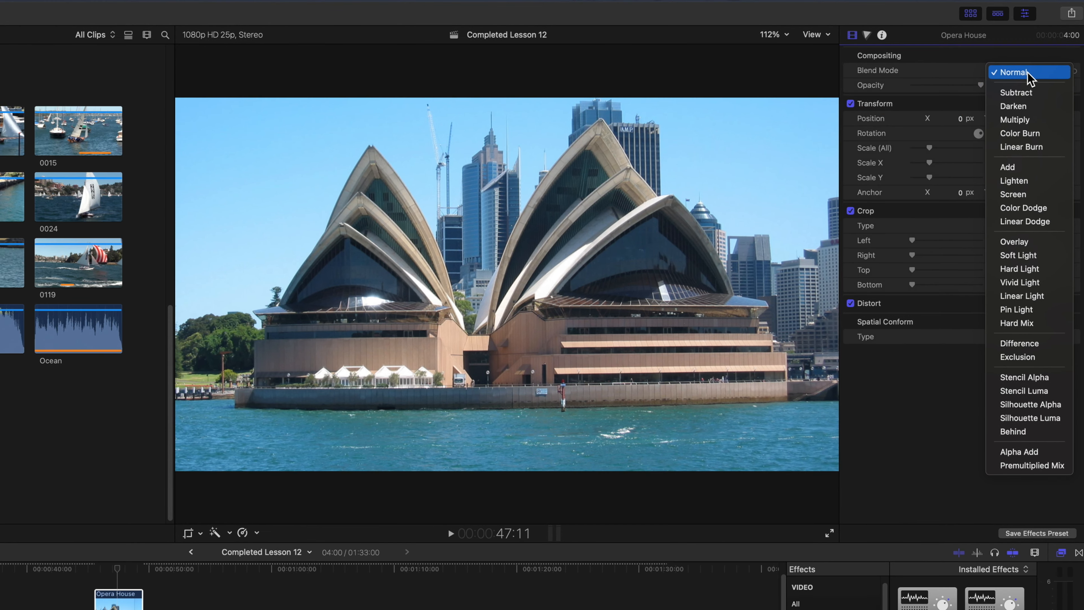
left_click(1020, 166)
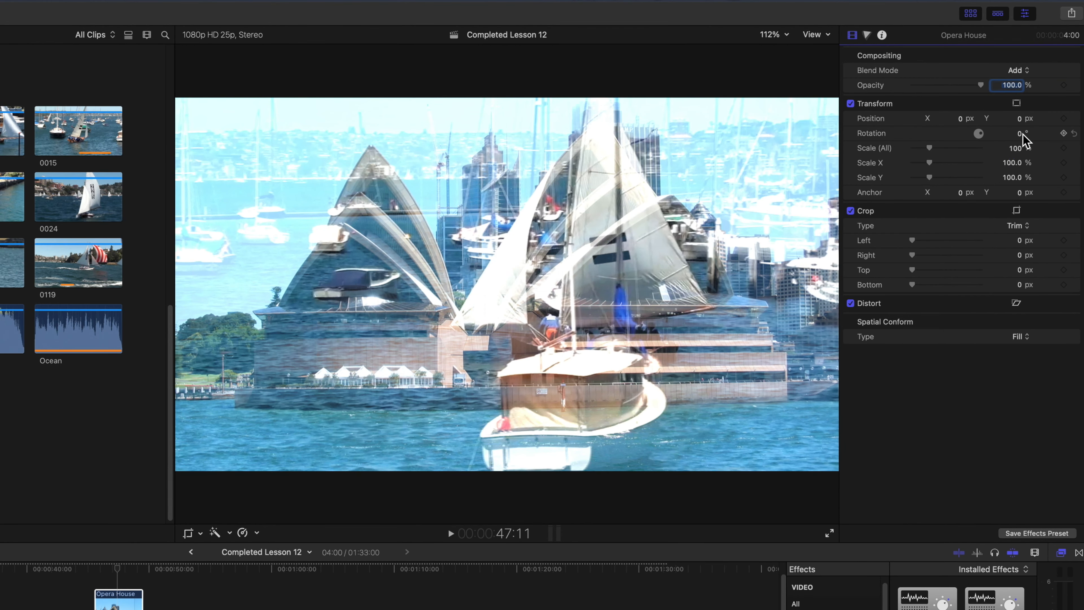
left_click(1019, 70)
left_click(1023, 25)
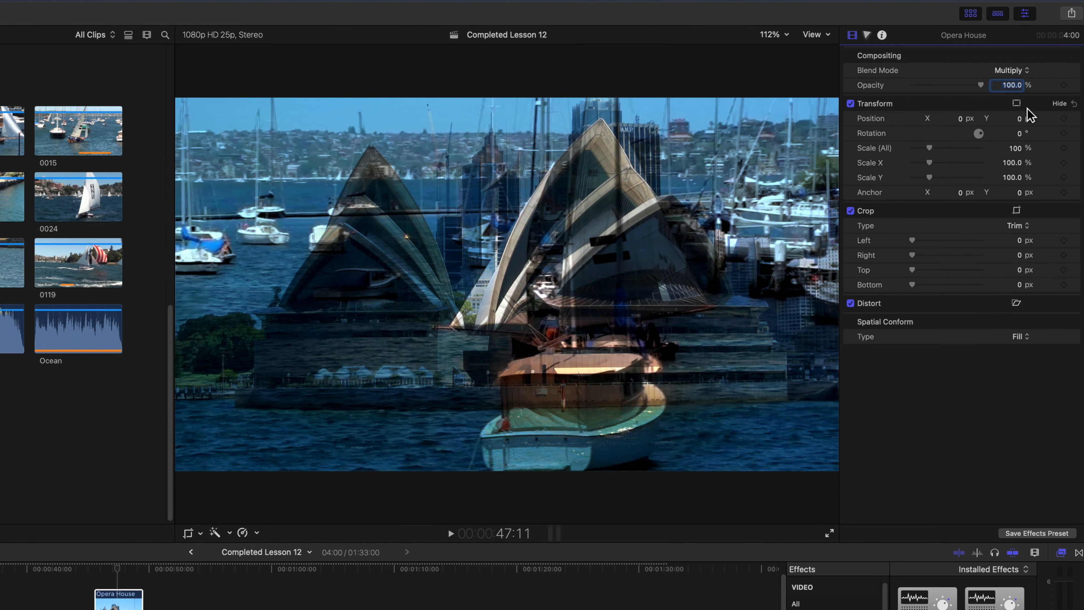
left_click(1020, 70)
left_click(1018, 49)
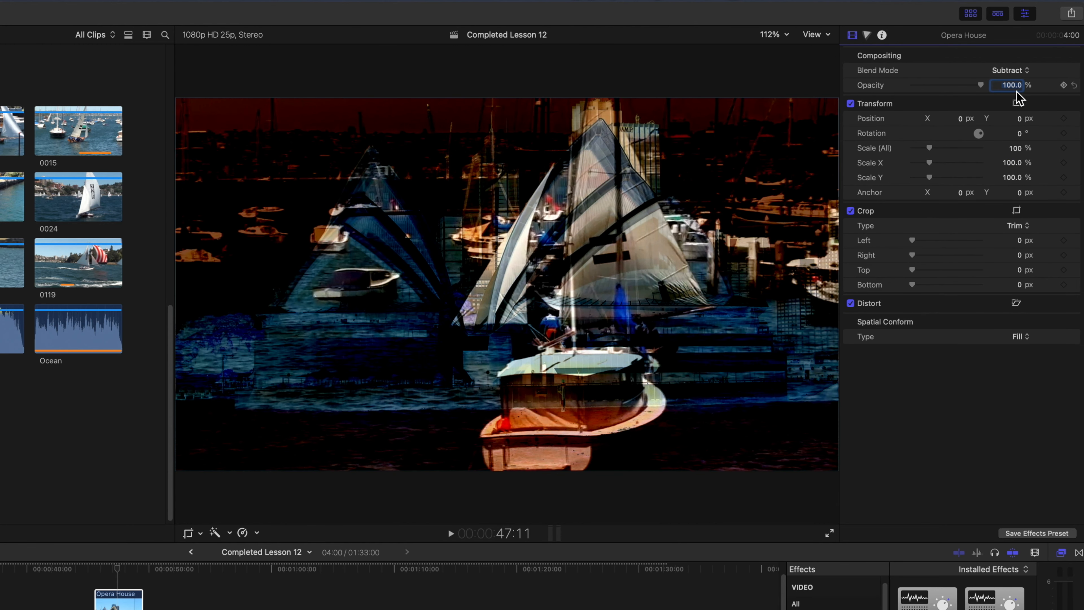
Try Color Dodge and Hard Light blending, then set the clip back to Normal.
left_click(1020, 70)
left_click(1024, 189)
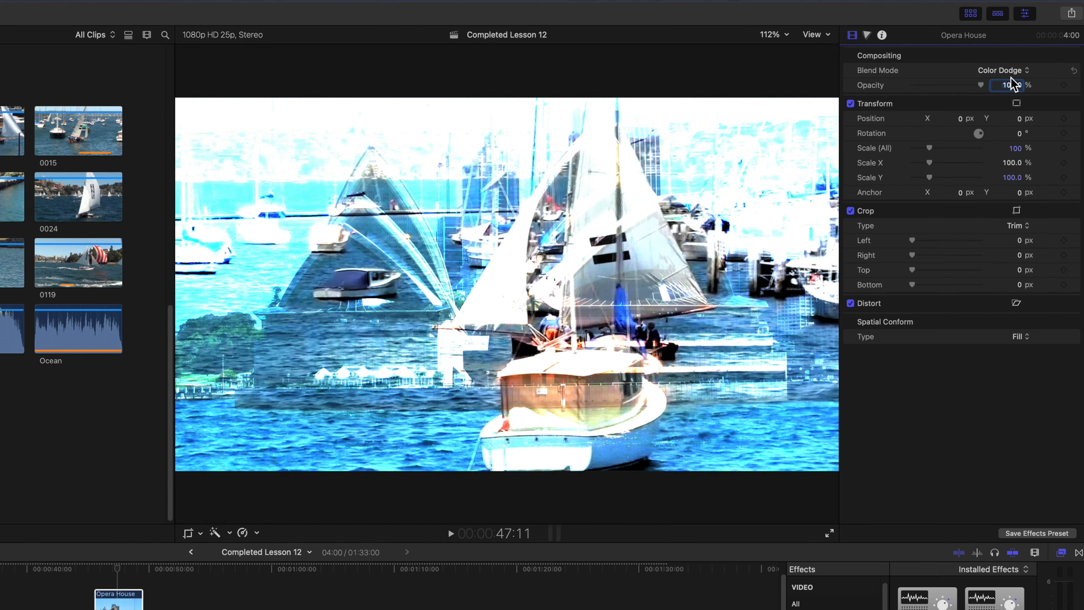
left_click(1020, 70)
left_click(1015, 138)
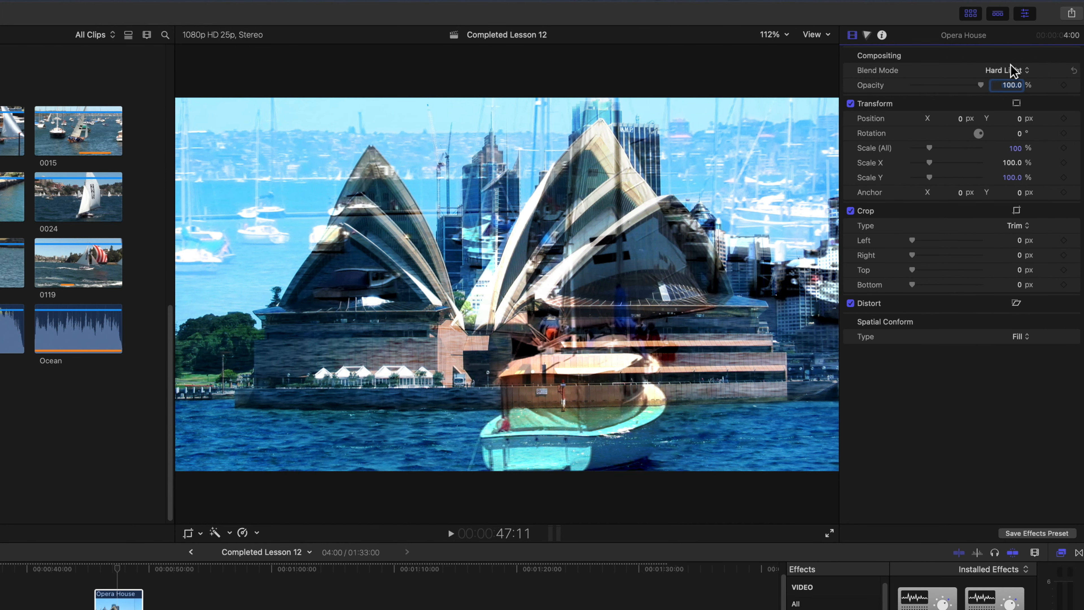
left_click(1020, 70)
left_click(1016, 4)
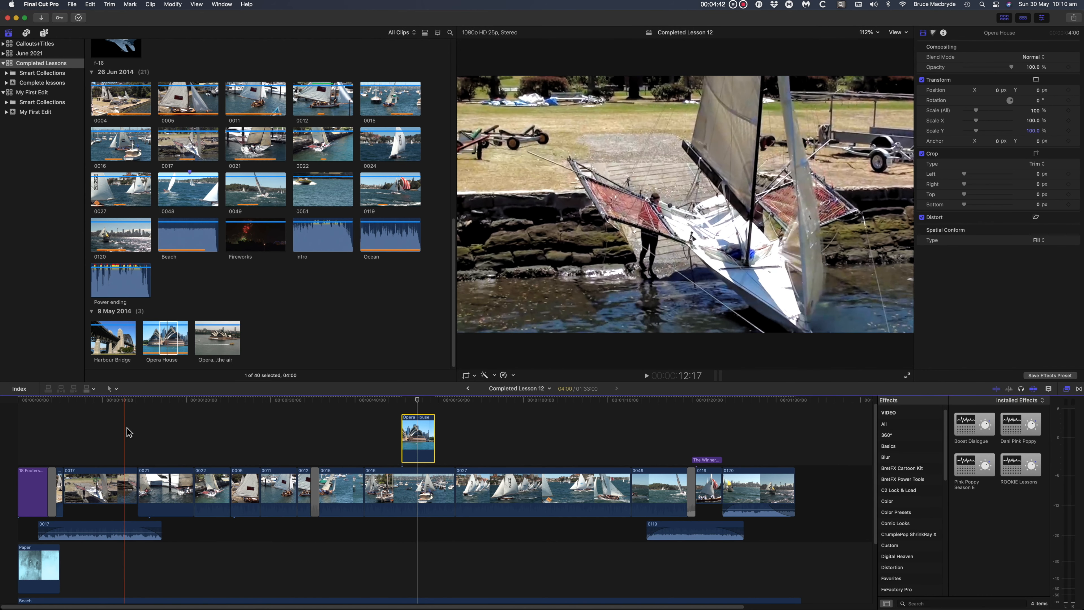
Select clip 0017 and toggle its Stabilization off and back on.
left_click(104, 479)
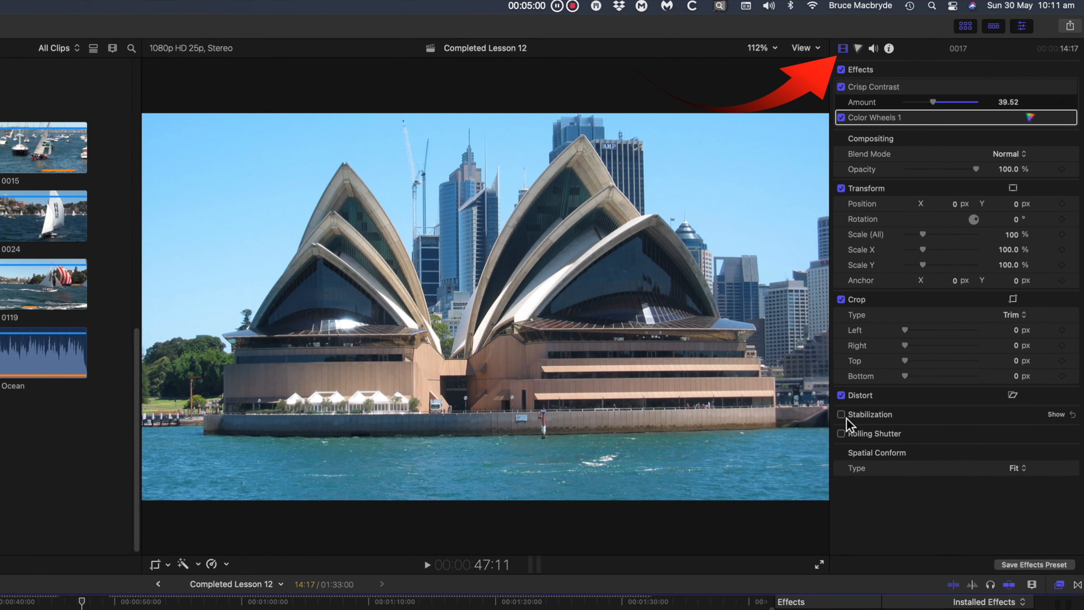
left_click(841, 415)
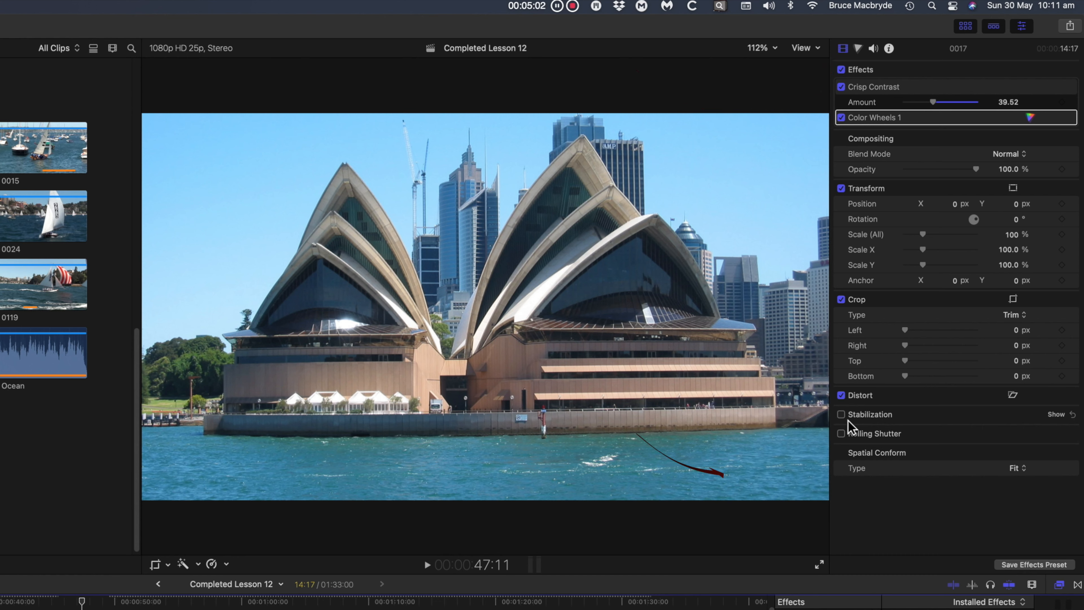
left_click(842, 414)
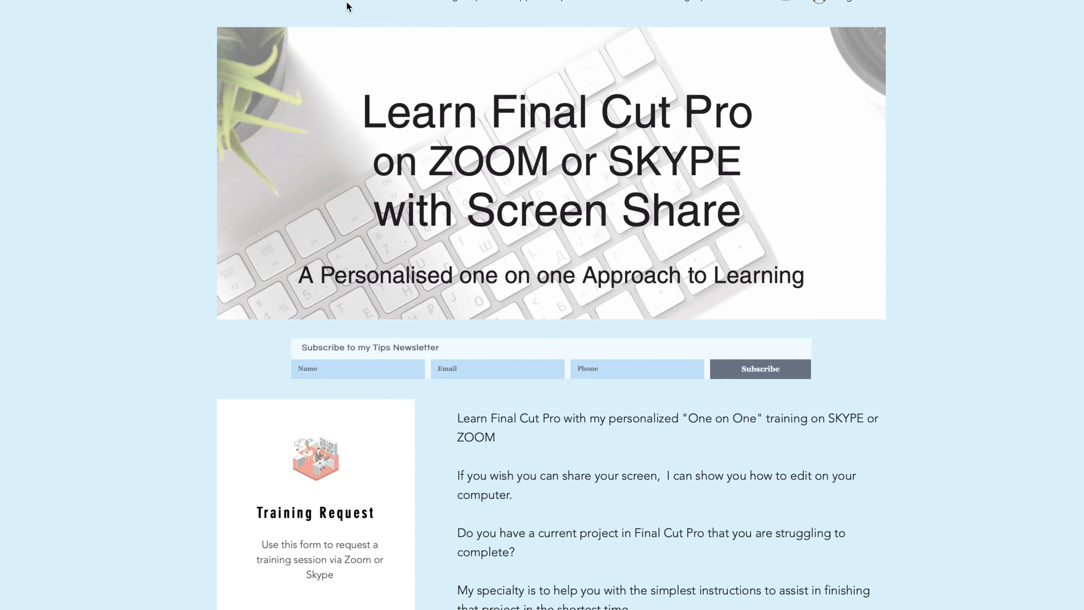
Scroll the trainingfinalcutpro.com page down to the Free Support section.
scroll(346, 6, "down", 3)
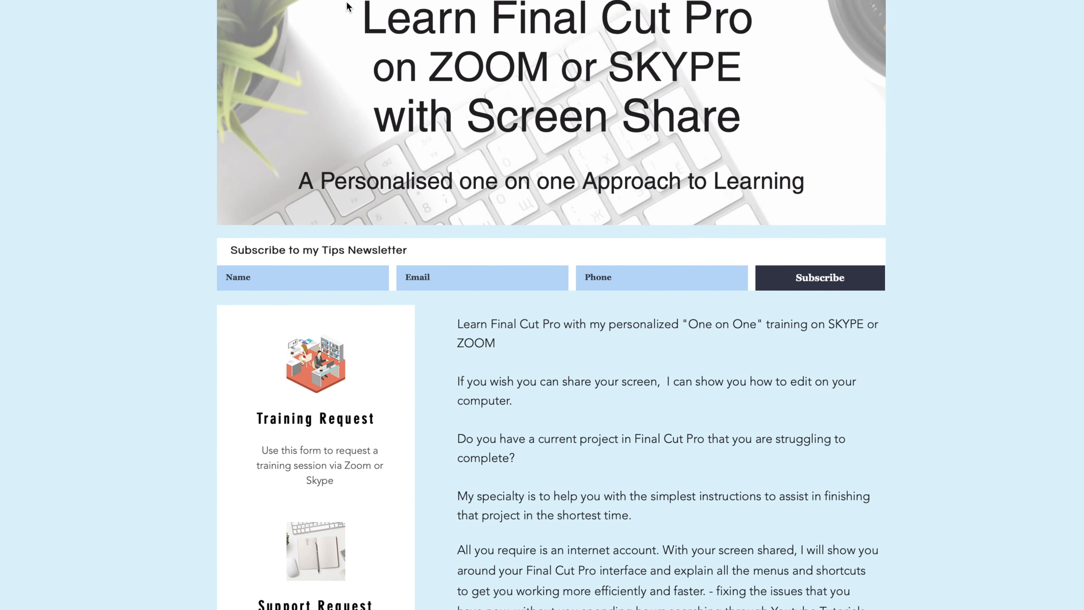
scroll(347, 6, "down", 5)
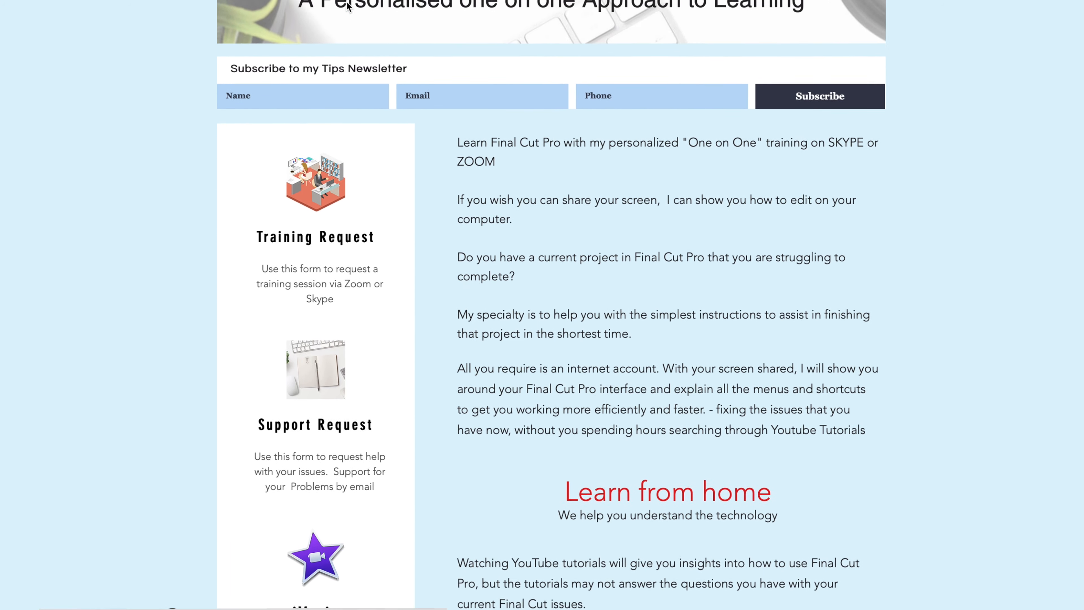
scroll(346, 6, "down", 5)
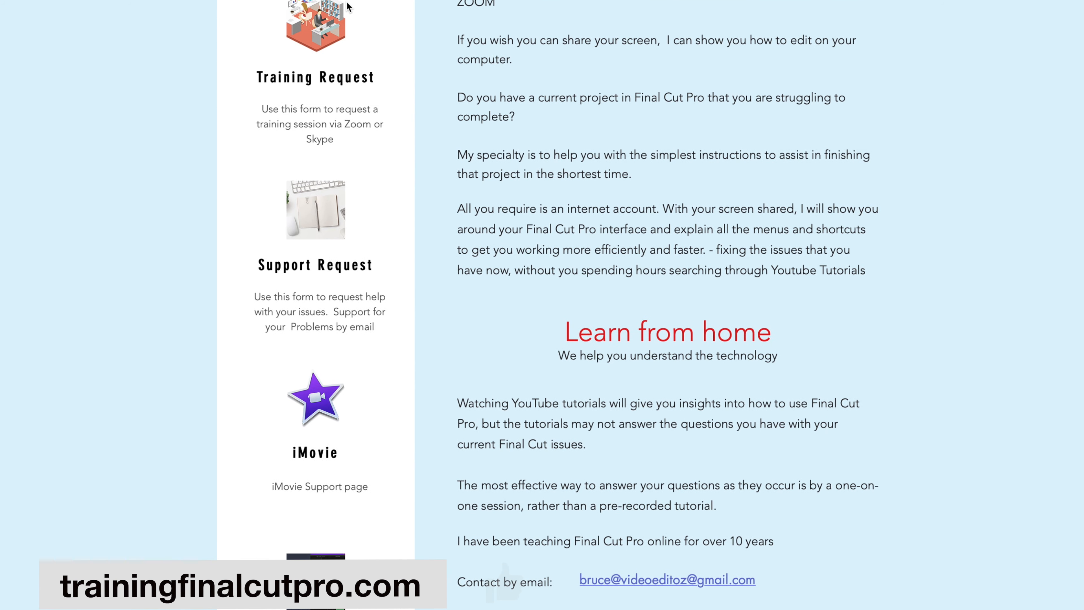
scroll(347, 5, "down", 3)
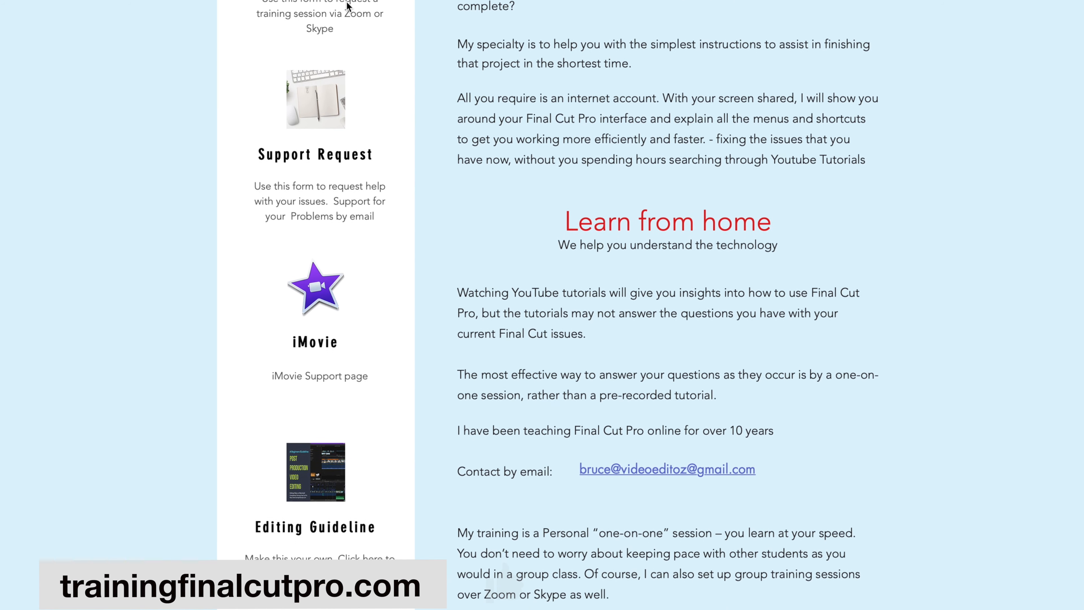
scroll(347, 6, "down", 1)
scroll(348, 6, "up", 1)
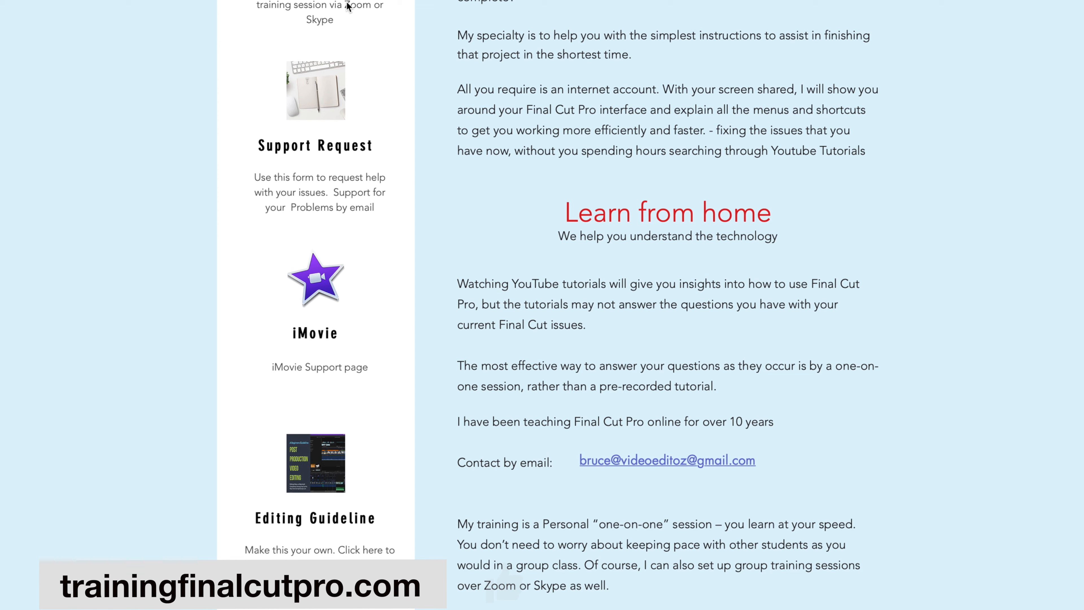